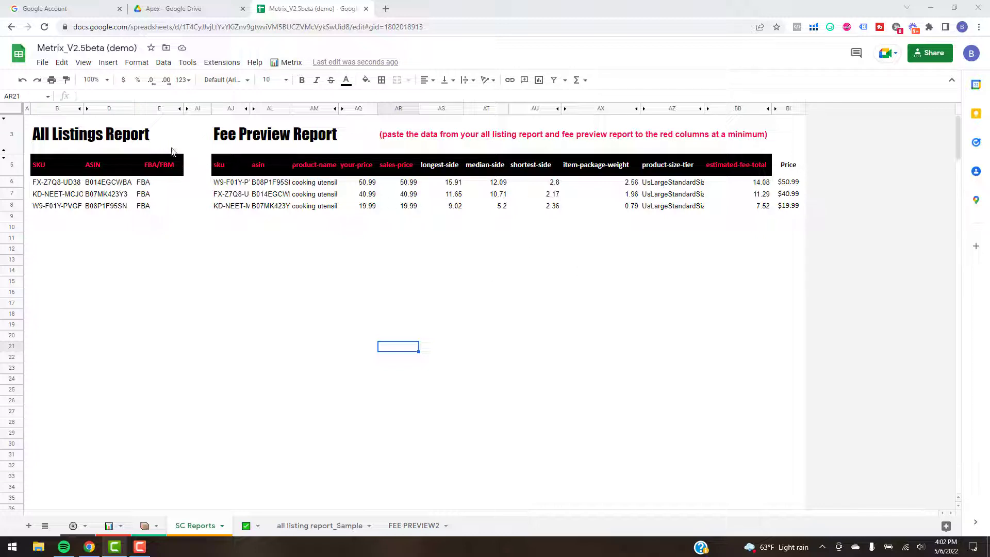
- Open the Metrix add-on menu over the SC Reports sheet
{"action": "left_click", "coordinate": [288, 62]}
{"action": "left_click", "coordinate": [291, 63]}
{"action": "left_click", "coordinate": [291, 63]}
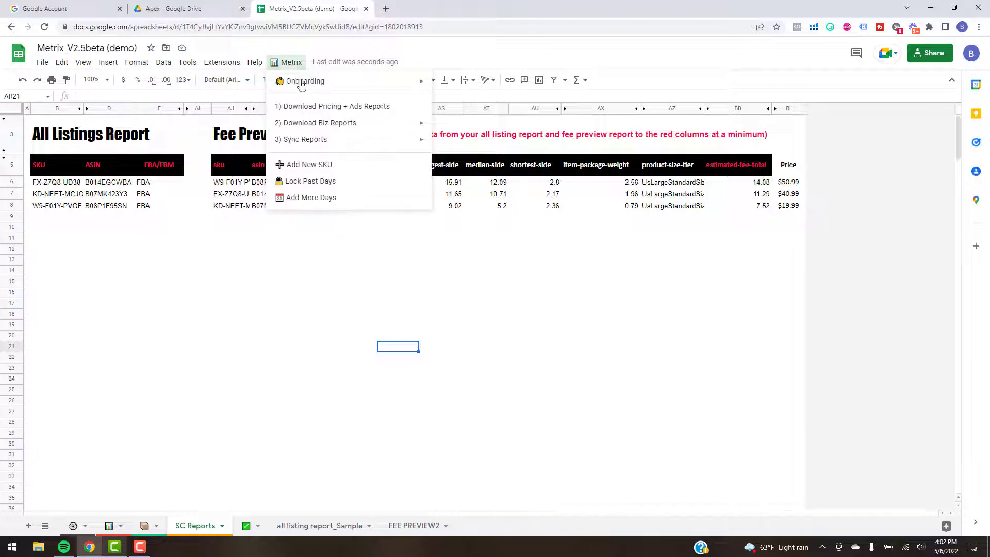
{"action": "mouse_move", "coordinate": [303, 84]}
{"action": "mouse_move", "coordinate": [367, 80]}
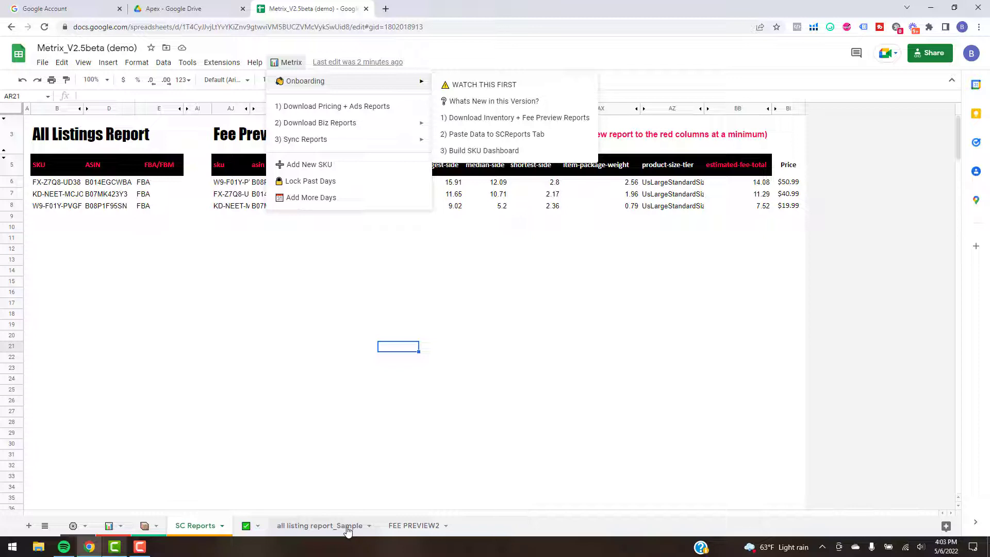
{"action": "left_click", "coordinate": [318, 405]}
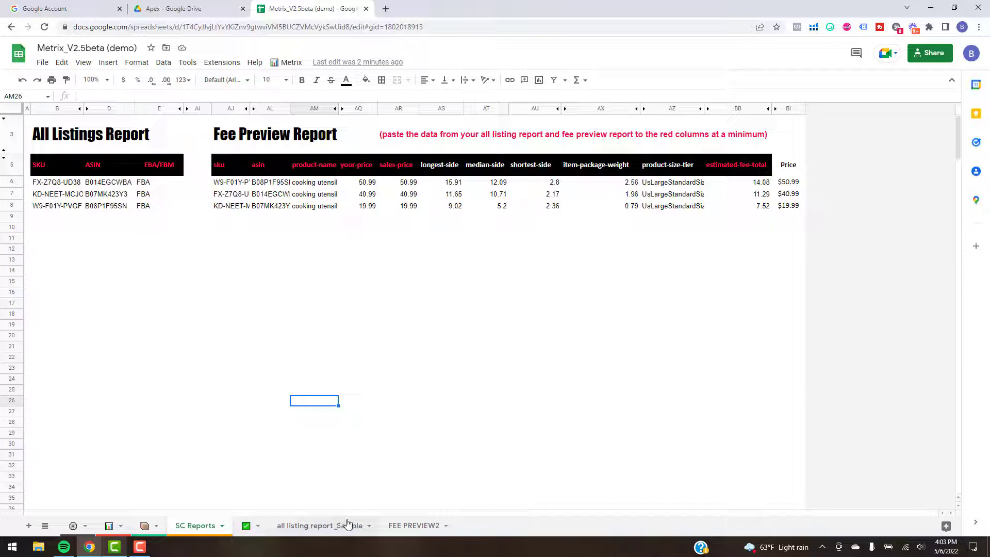
- Delete the all listing report_Sample sheet and return to the SC Reports sheet
{"action": "left_click", "coordinate": [369, 529]}
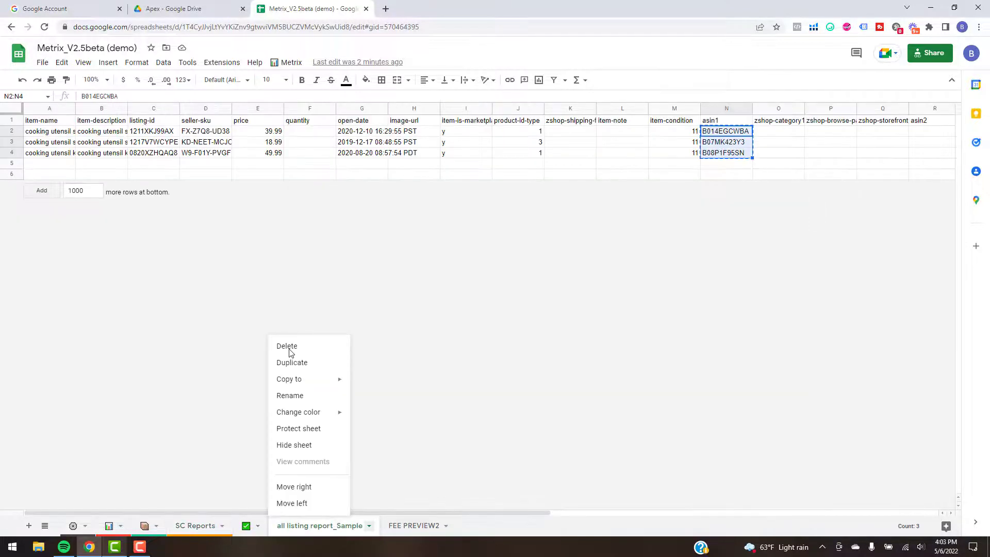
{"action": "left_click", "coordinate": [287, 407]}
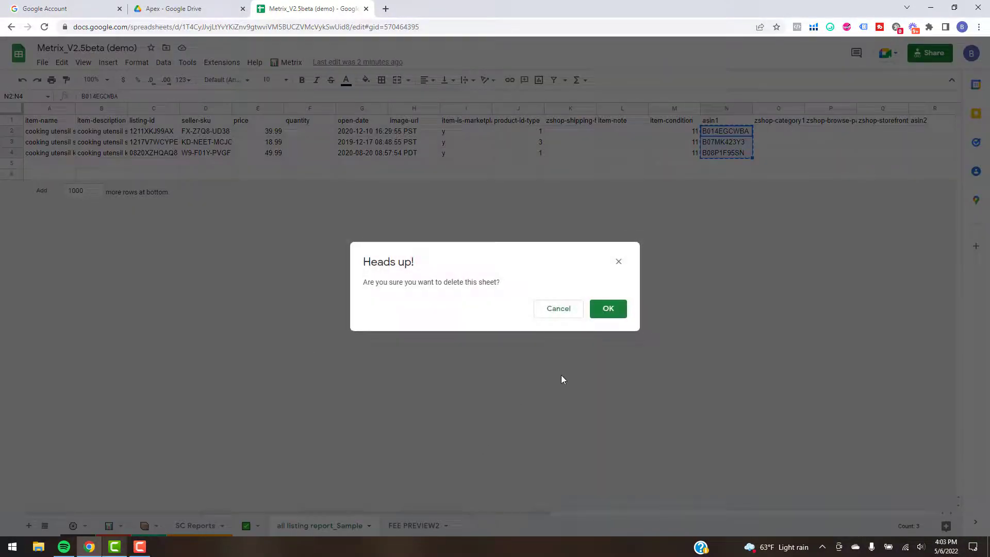
{"action": "left_click", "coordinate": [608, 309]}
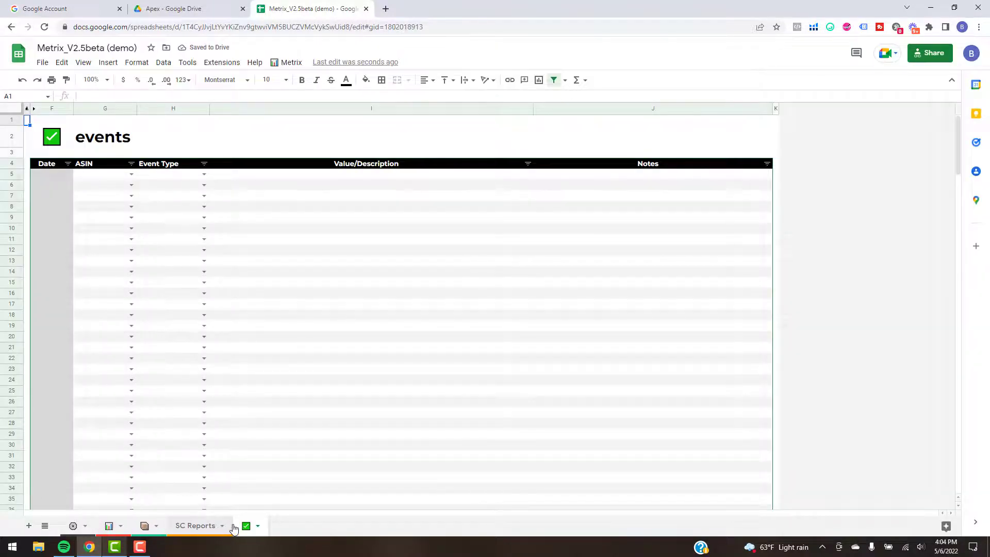
{"action": "left_click", "coordinate": [231, 526]}
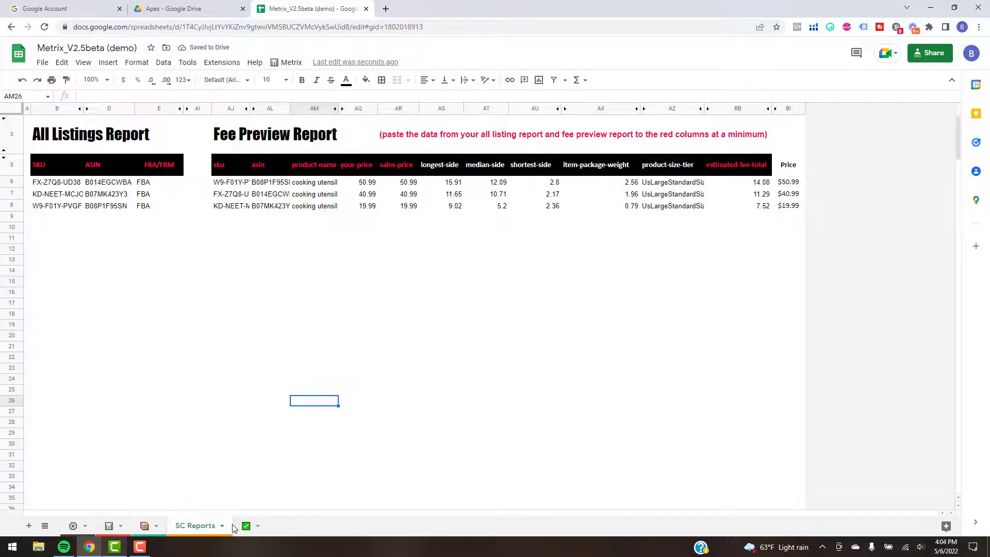
- Select the Metrix Tab URL field on the Settings sheet
{"action": "left_click", "coordinate": [221, 526]}
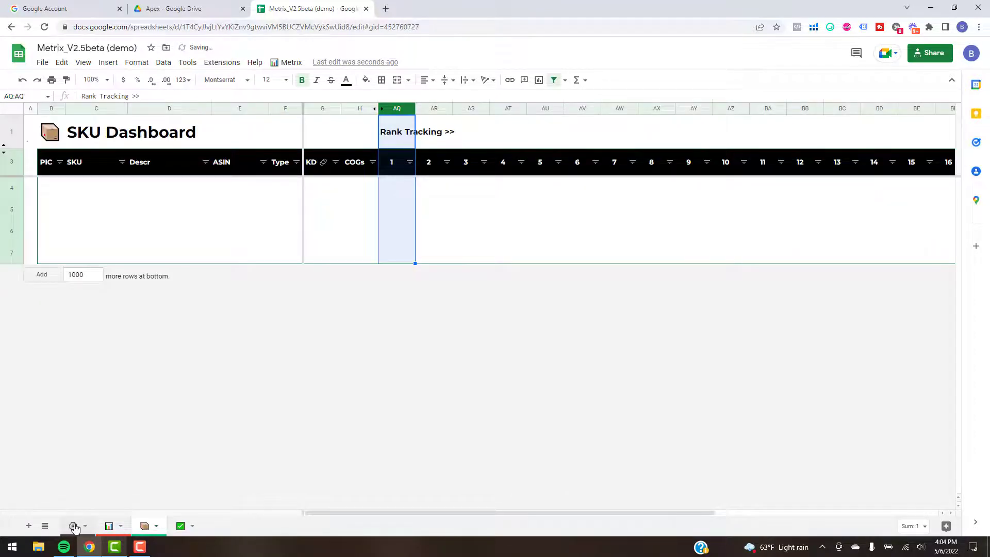
{"action": "left_click", "coordinate": [74, 526]}
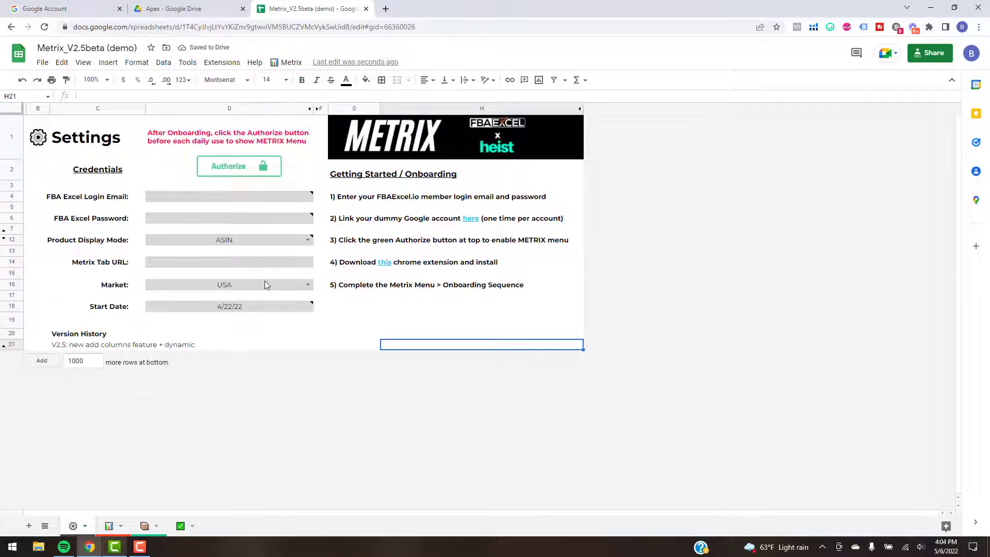
{"action": "left_click", "coordinate": [204, 266]}
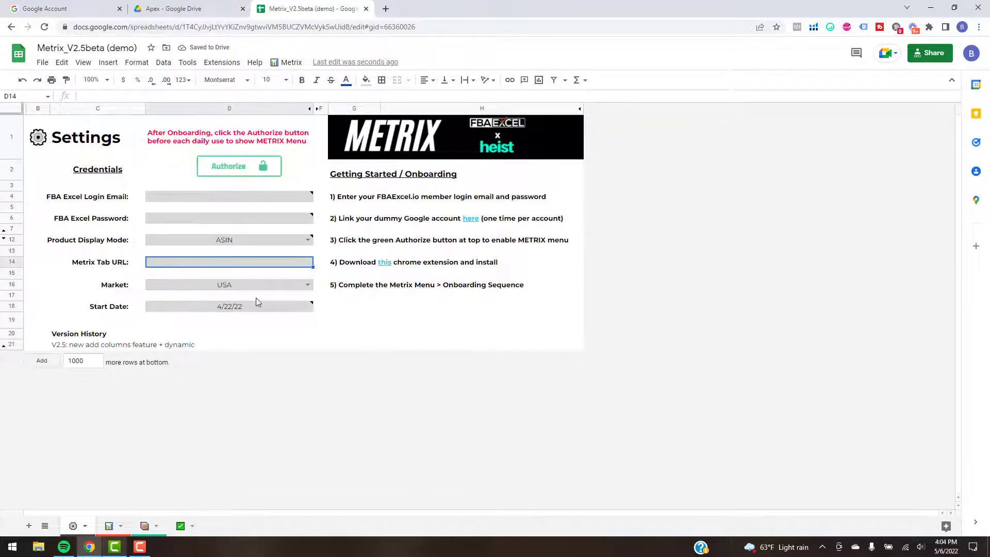
- Copy the Metrix Dashboard sheet's web address and paste it into Metrix Tab URL
{"action": "left_click", "coordinate": [109, 527]}
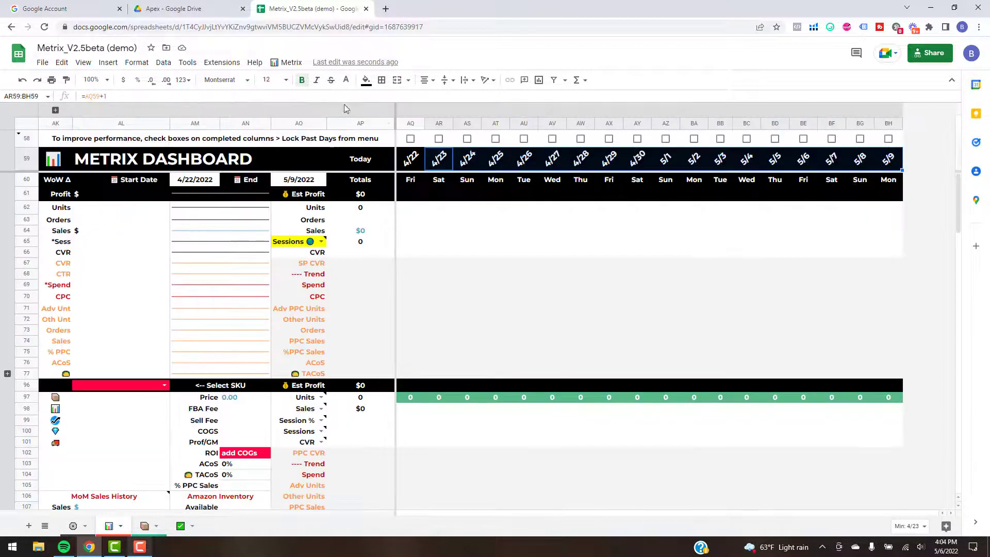
{"action": "left_click", "coordinate": [453, 27]}
{"action": "left_click", "coordinate": [459, 26]}
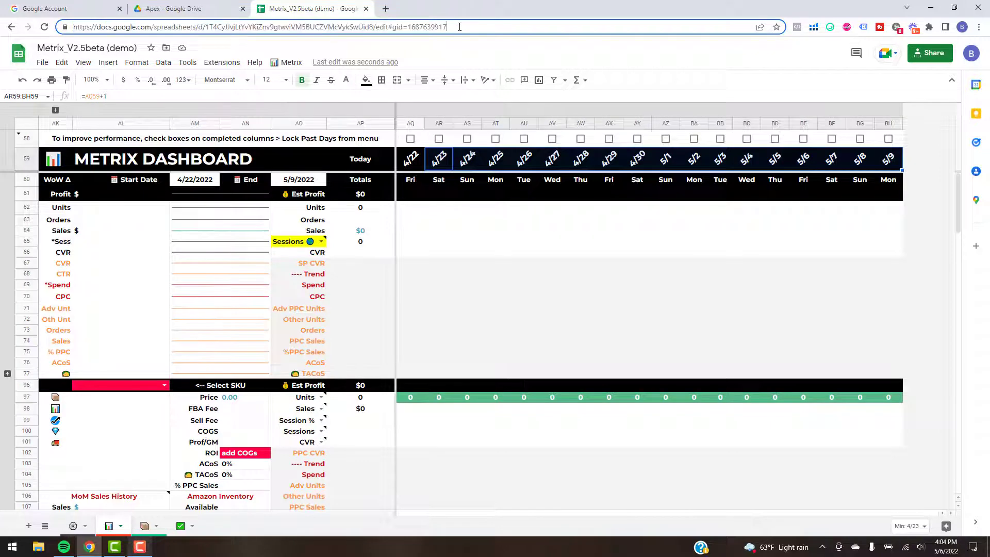
{"action": "left_click_drag", "start_coordinate": [448, 27], "coordinate": [72, 30]}
{"action": "key", "text": "ctrl+c"}
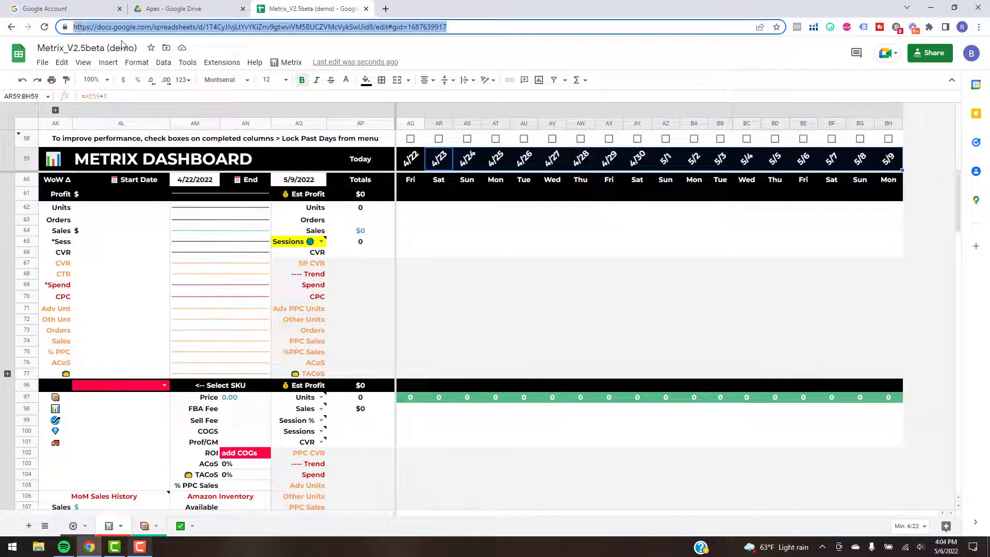
{"action": "left_click", "coordinate": [90, 522]}
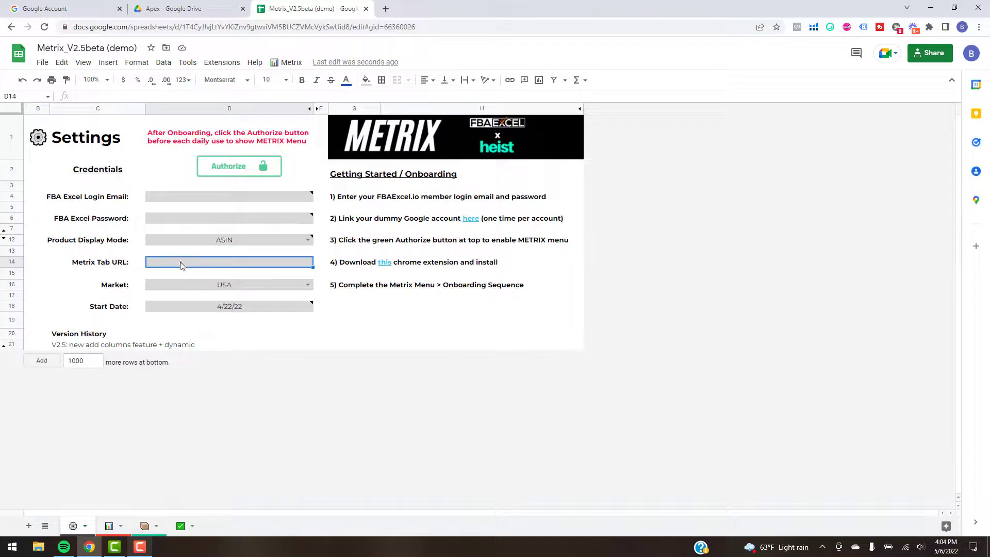
{"action": "key", "text": "ctrl+v"}
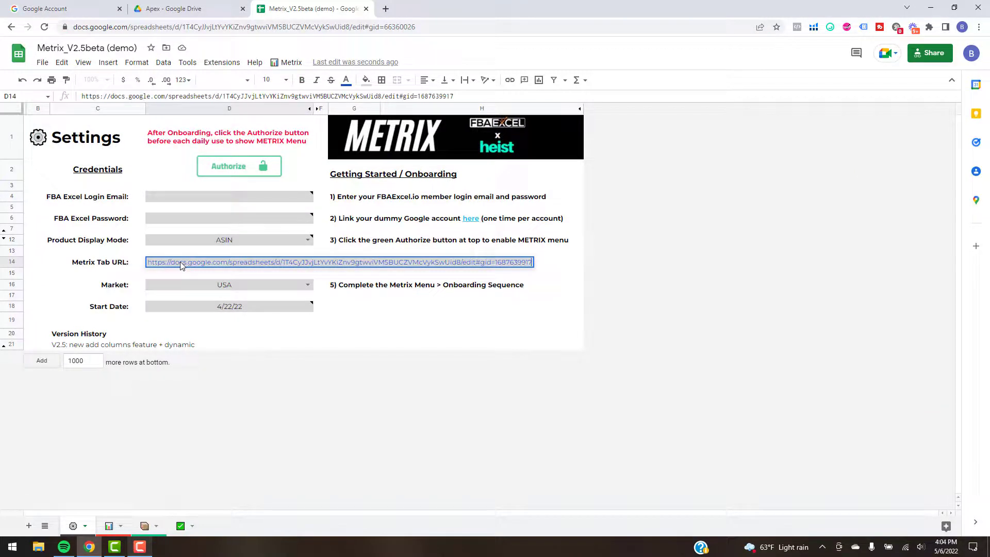
{"action": "key", "text": "Return"}
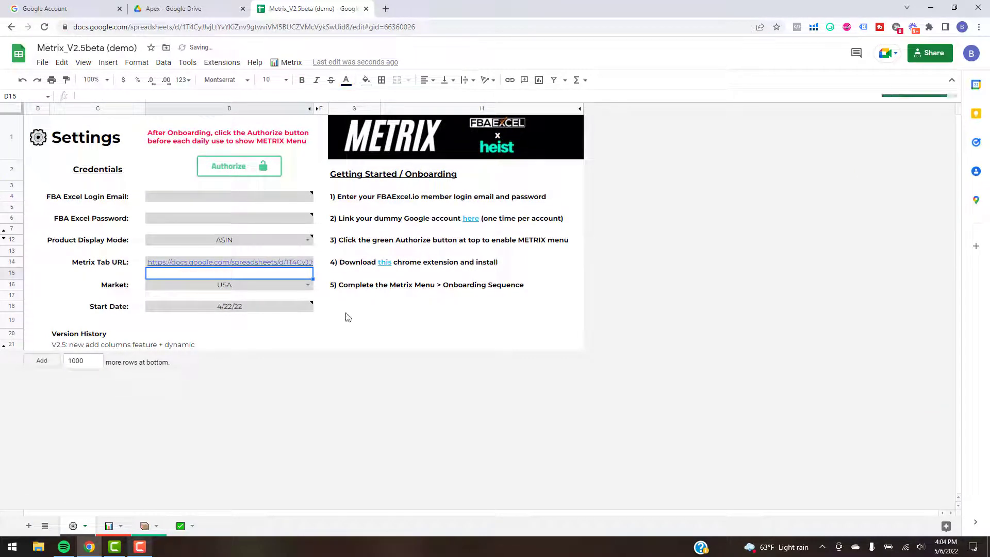
{"action": "left_click", "coordinate": [369, 307]}
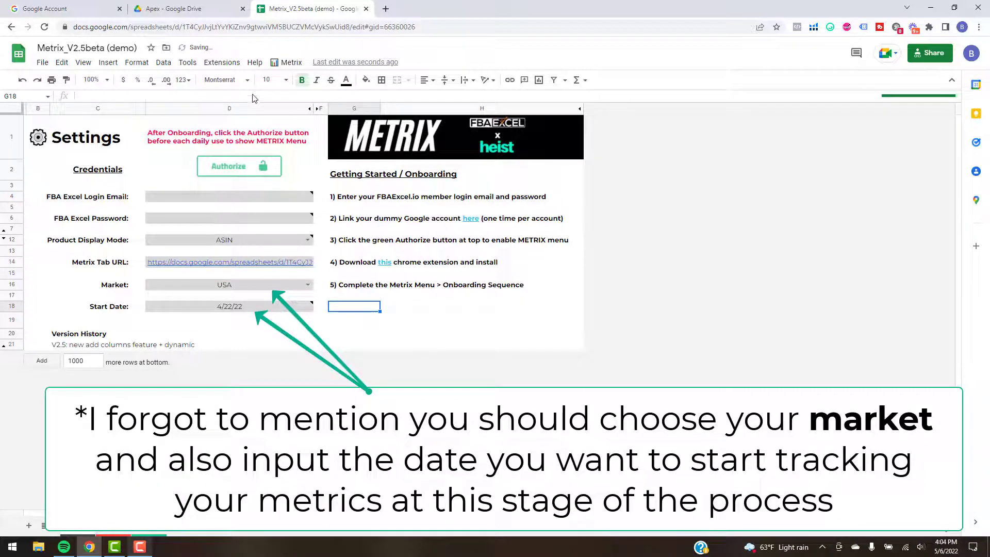
- Show the Metrix menu's Onboarding submenu, ending with Build SKU Dashboard
{"action": "left_click", "coordinate": [282, 64]}
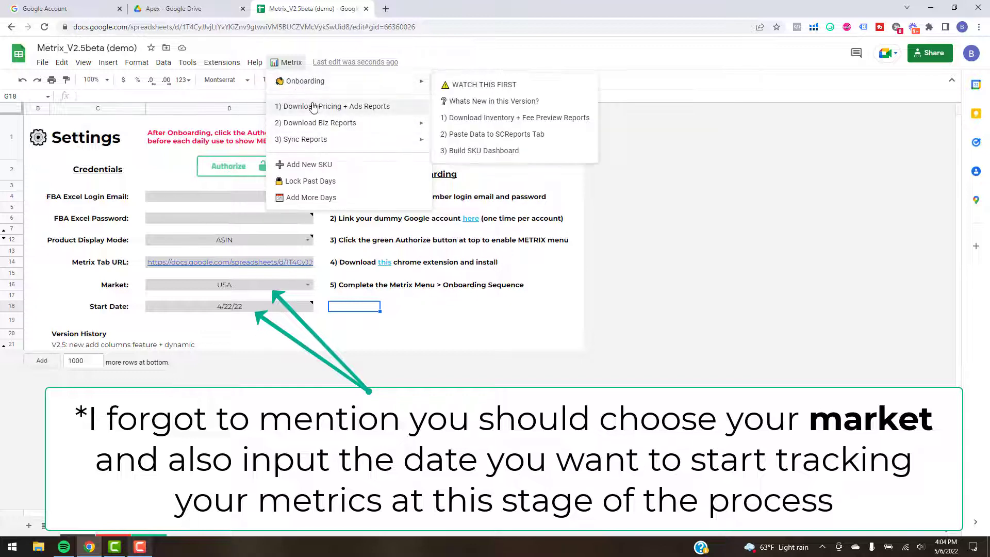
{"action": "mouse_move", "coordinate": [372, 81]}
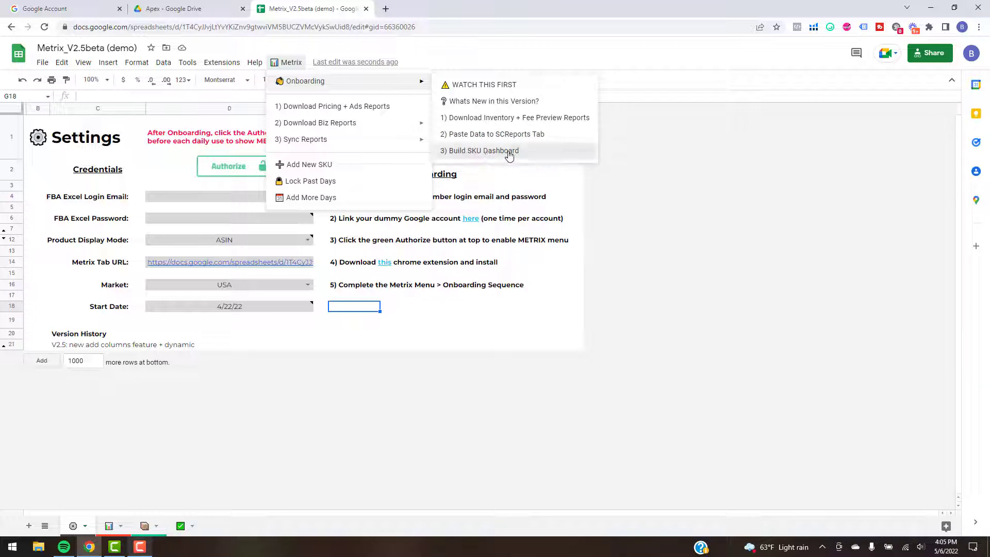
- Run Onboarding's 3) Build SKU Dashboard and dismiss the Onboarding Completed message
{"action": "left_click", "coordinate": [543, 151]}
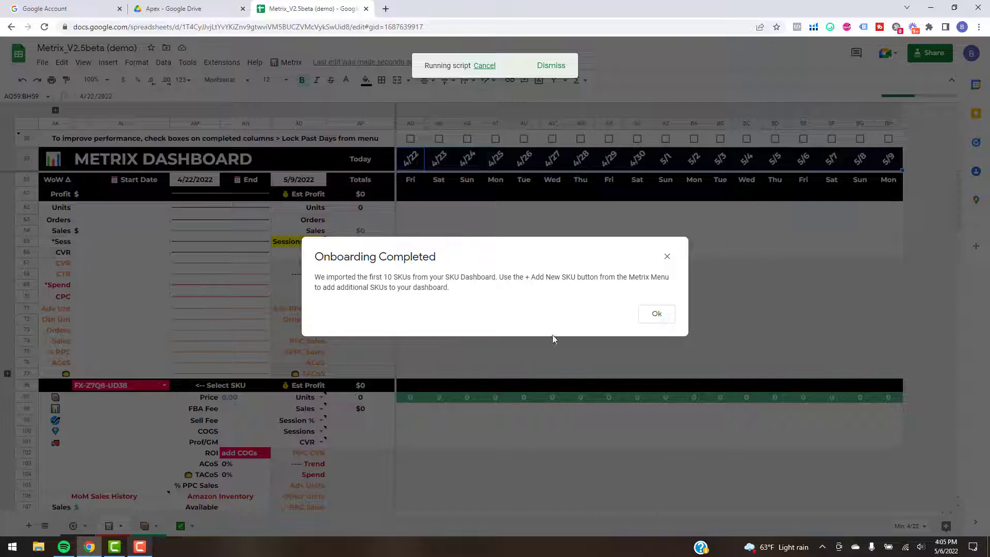
{"action": "left_click", "coordinate": [663, 318]}
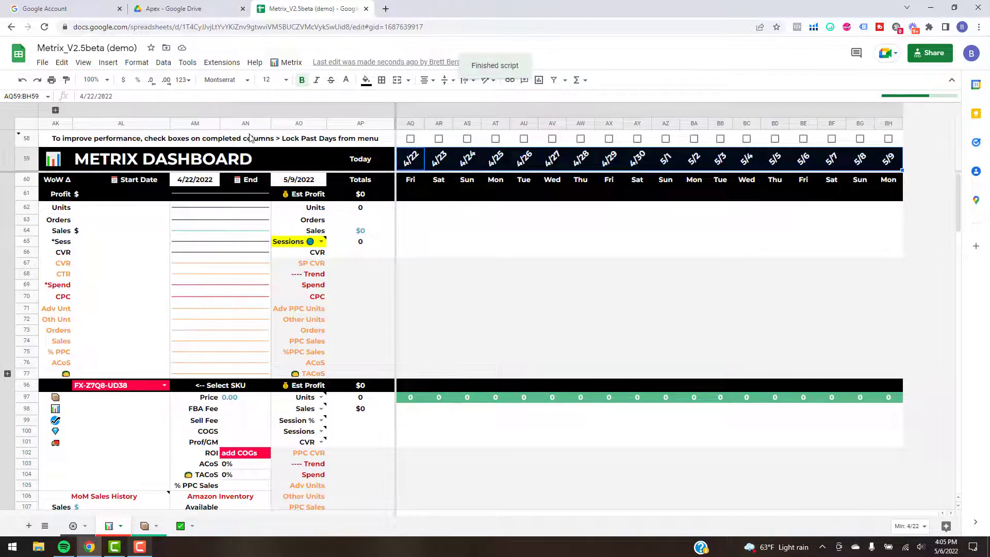
{"action": "left_click", "coordinate": [292, 63]}
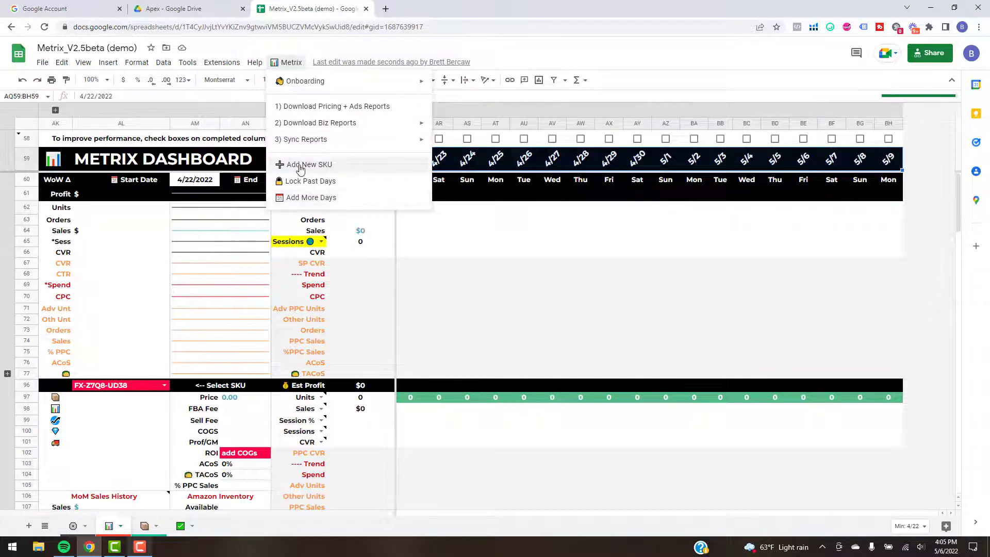
- Reopen the Metrix menu and point at 1) Download Pricing + Ads Reports
{"action": "left_click", "coordinate": [460, 246]}
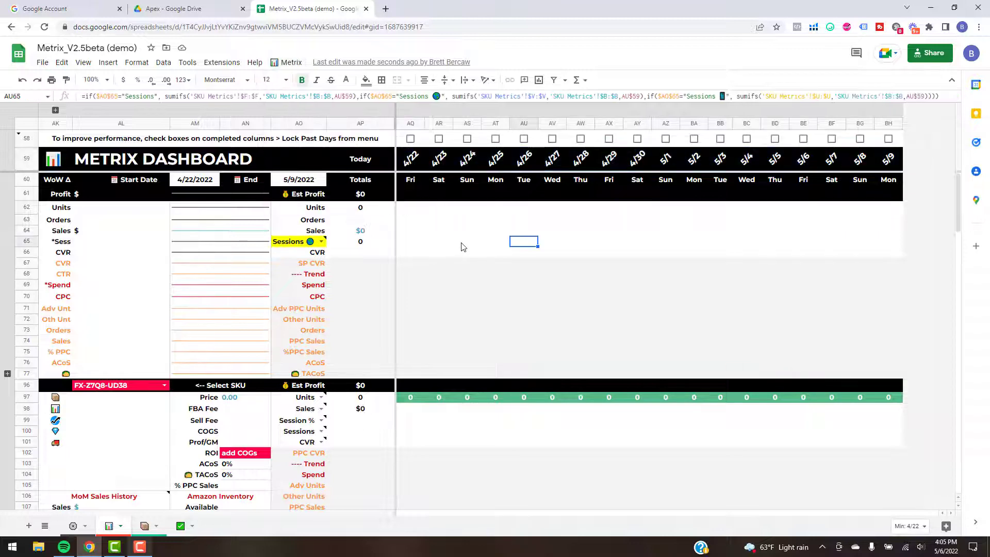
{"action": "left_click", "coordinate": [285, 63]}
{"action": "mouse_move", "coordinate": [303, 81]}
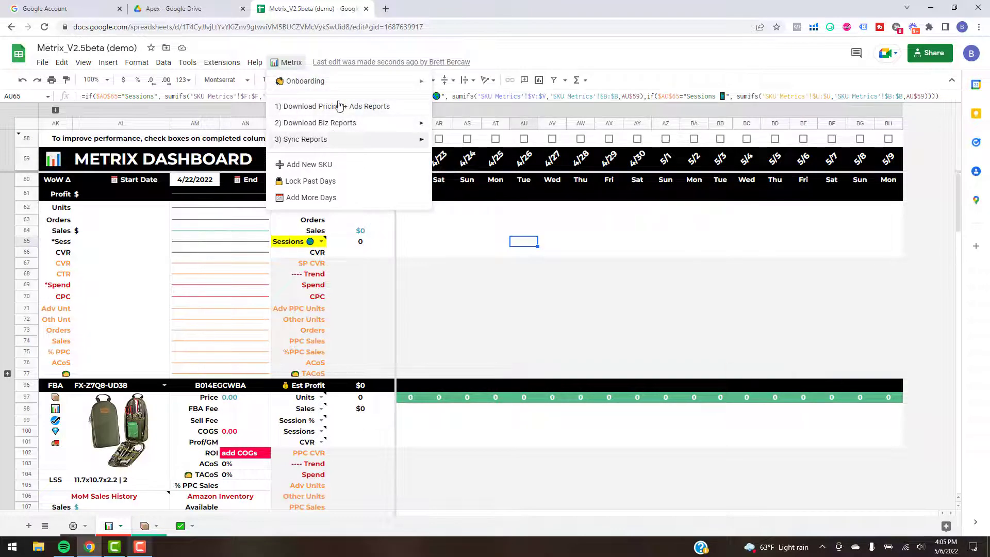
{"action": "mouse_move", "coordinate": [418, 84]}
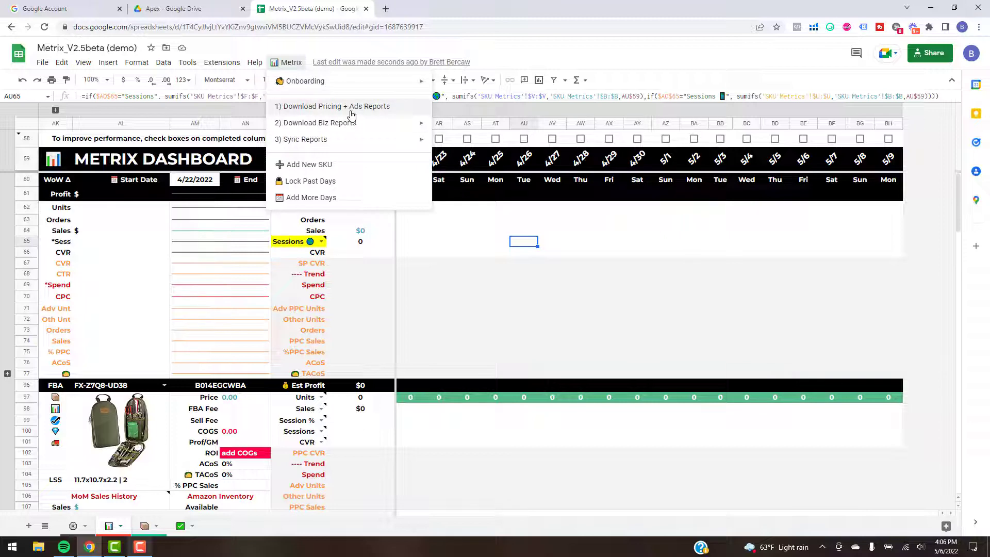
- Run 1) Download Pricing + Ads Reports and close the Helium 10 Keyword Tracker tab
{"action": "left_click", "coordinate": [351, 110]}
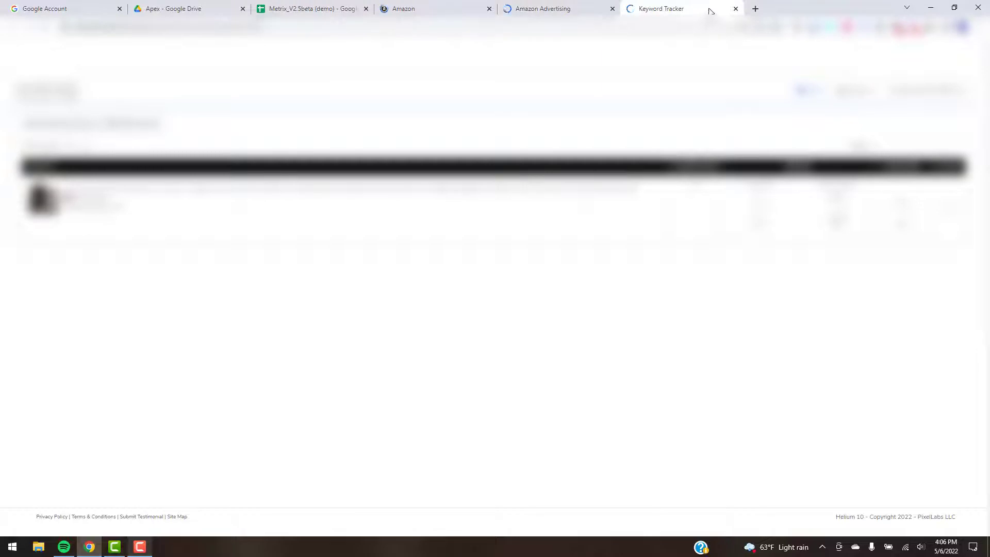
{"action": "left_click", "coordinate": [736, 9]}
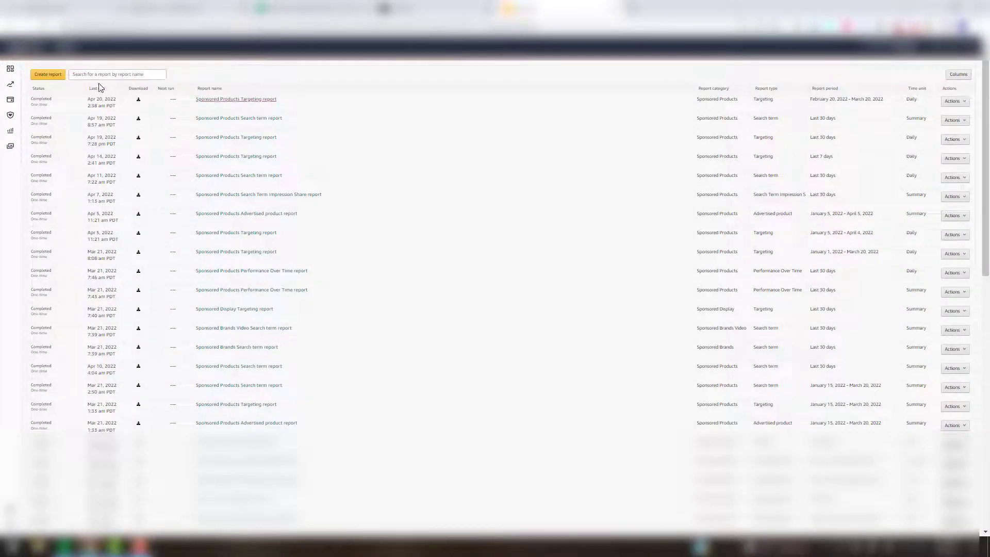
- Create a new Sponsored Products report of type Advertised product with a Daily time unit
{"action": "left_click", "coordinate": [52, 77]}
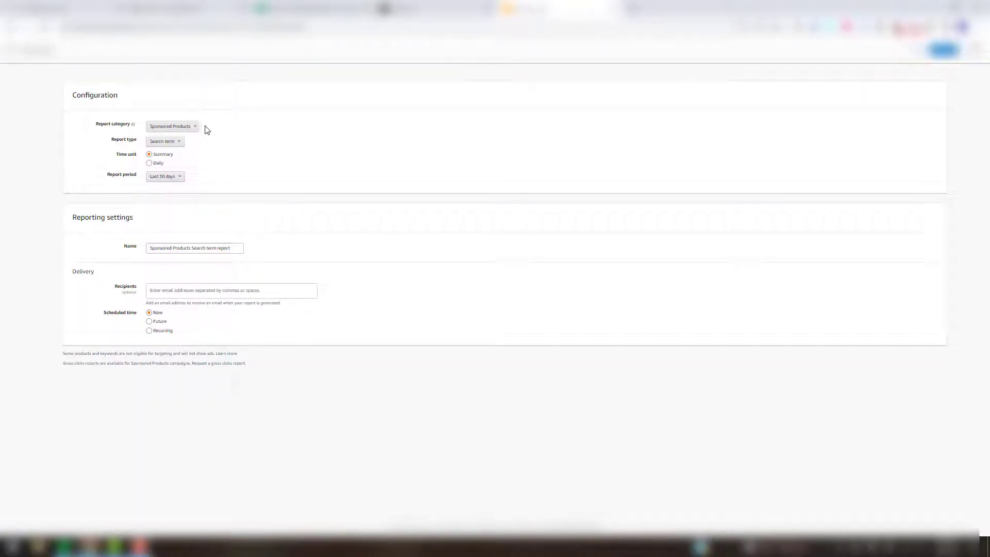
{"action": "left_click", "coordinate": [181, 142]}
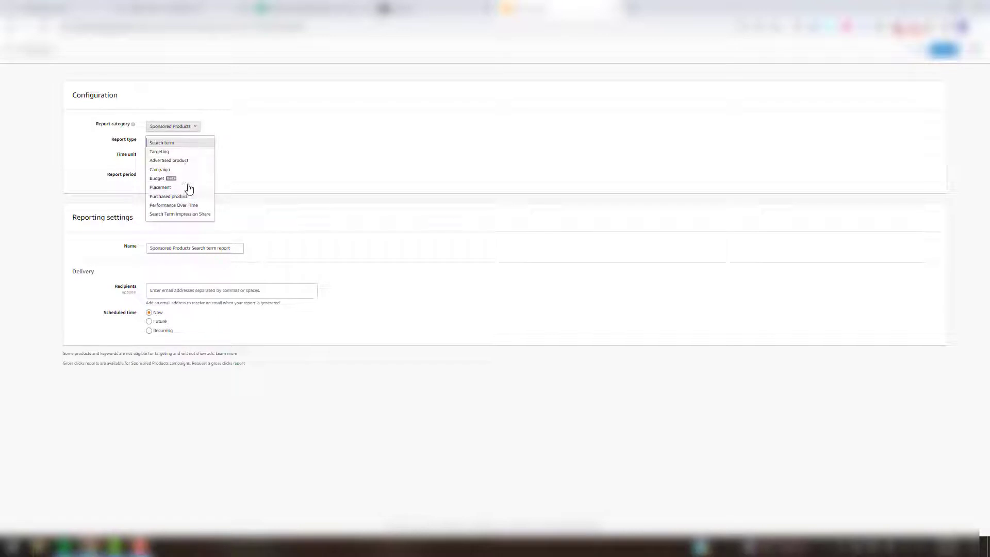
{"action": "left_click", "coordinate": [200, 159]}
{"action": "left_click", "coordinate": [149, 163]}
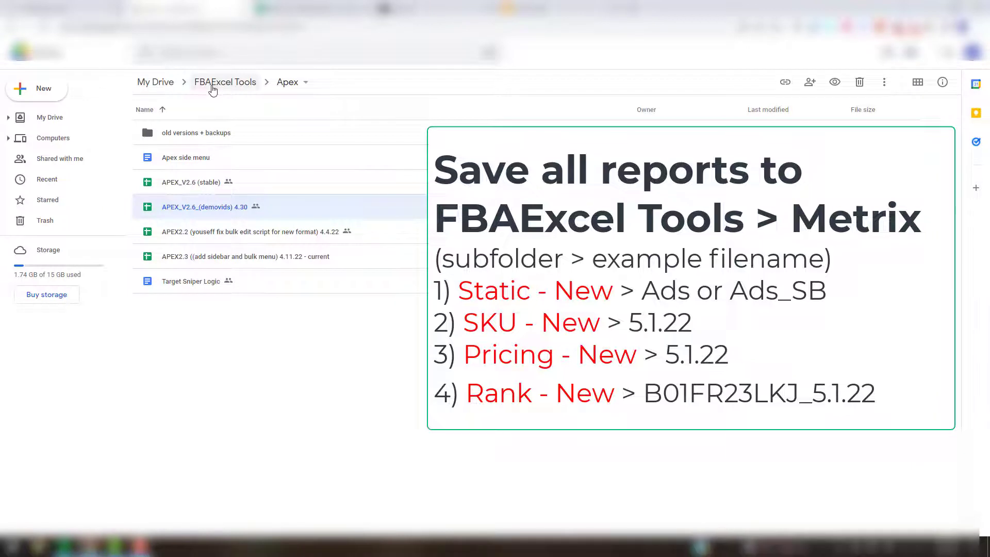
- Navigate Drive from FBAExcel Tools into Metrix › Static › Static - New
{"action": "left_click", "coordinate": [196, 87]}
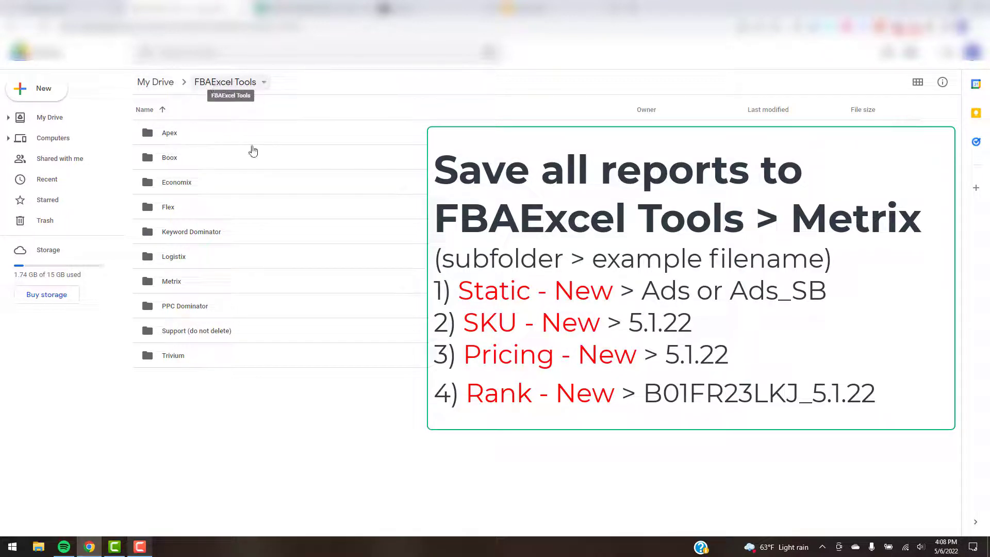
{"action": "double_click", "coordinate": [304, 283]}
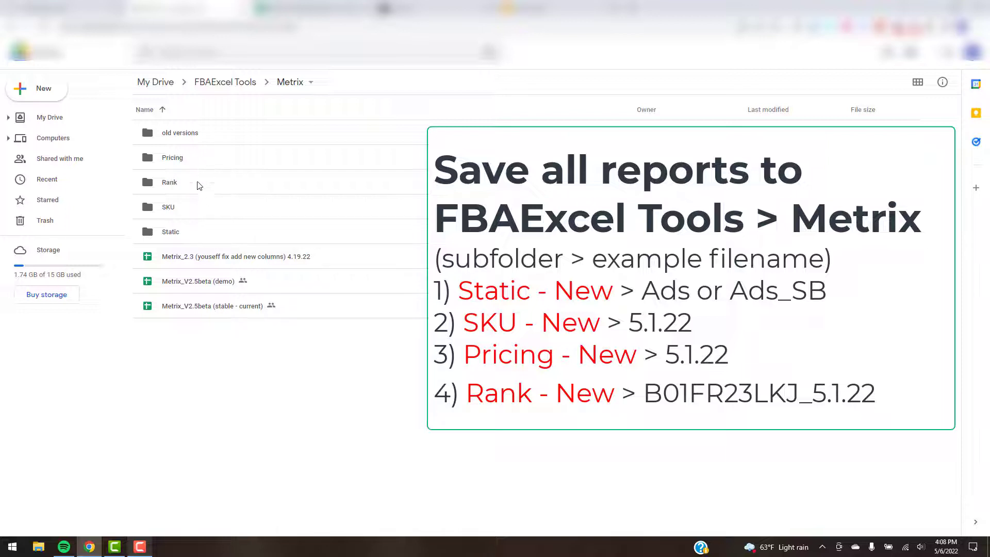
{"action": "double_click", "coordinate": [181, 236]}
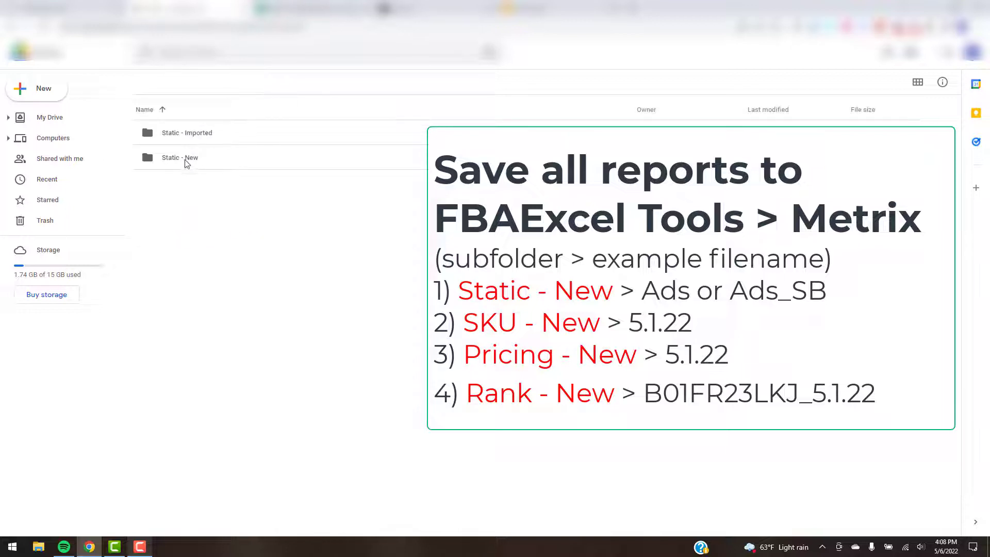
{"action": "double_click", "coordinate": [185, 158]}
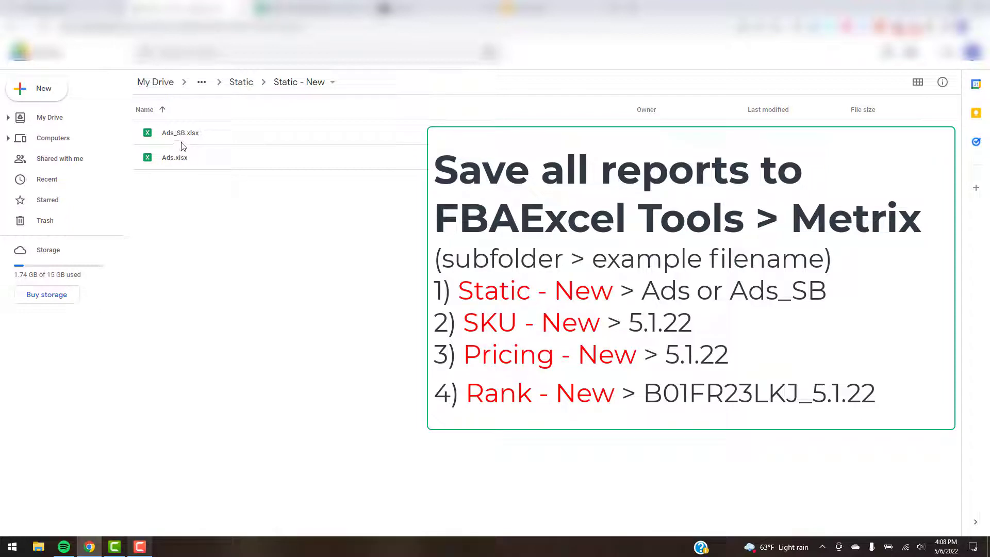
{"action": "left_click", "coordinate": [563, 8]}
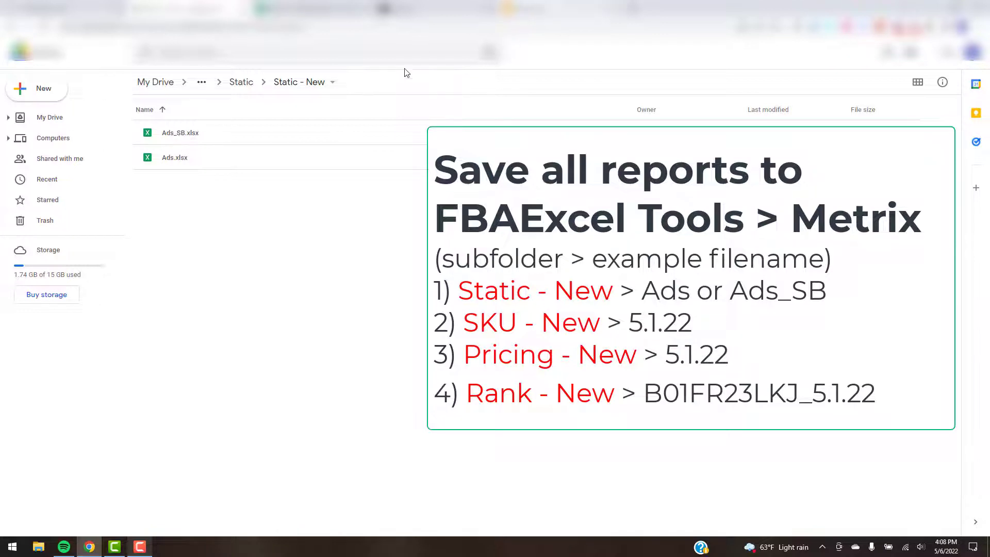
- Set the report category to Sponsored Brands and report type to Campaign
{"action": "left_click", "coordinate": [193, 128]}
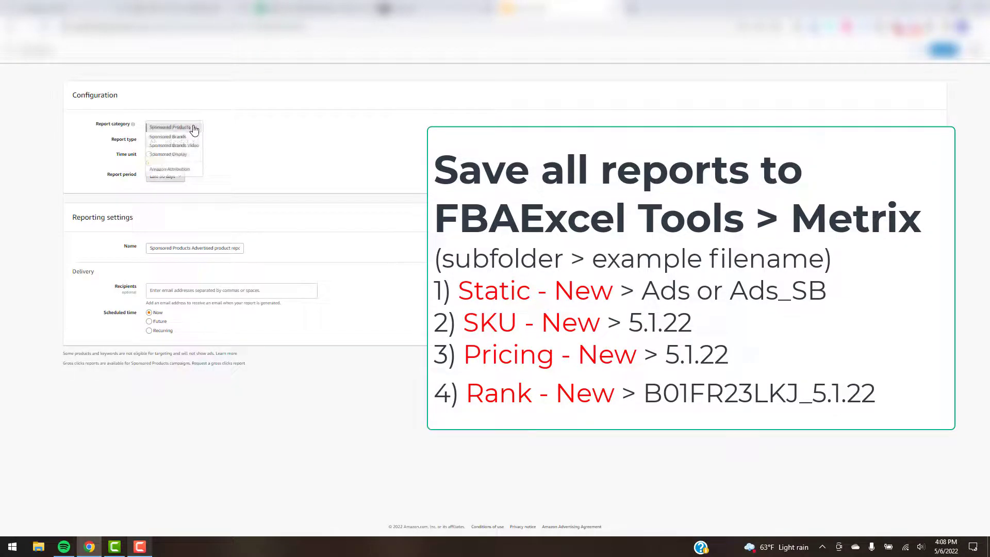
{"action": "left_click", "coordinate": [197, 136]}
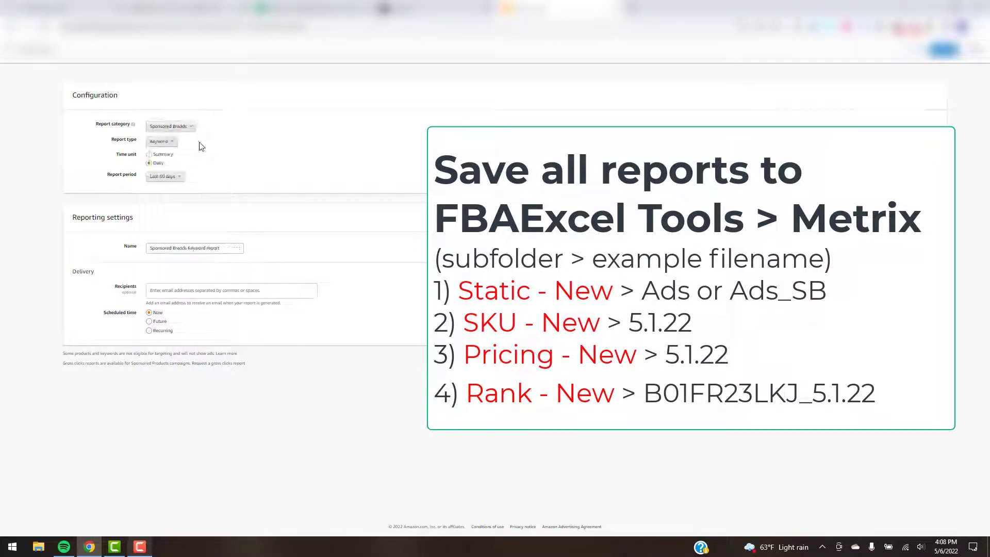
{"action": "left_click", "coordinate": [173, 142]}
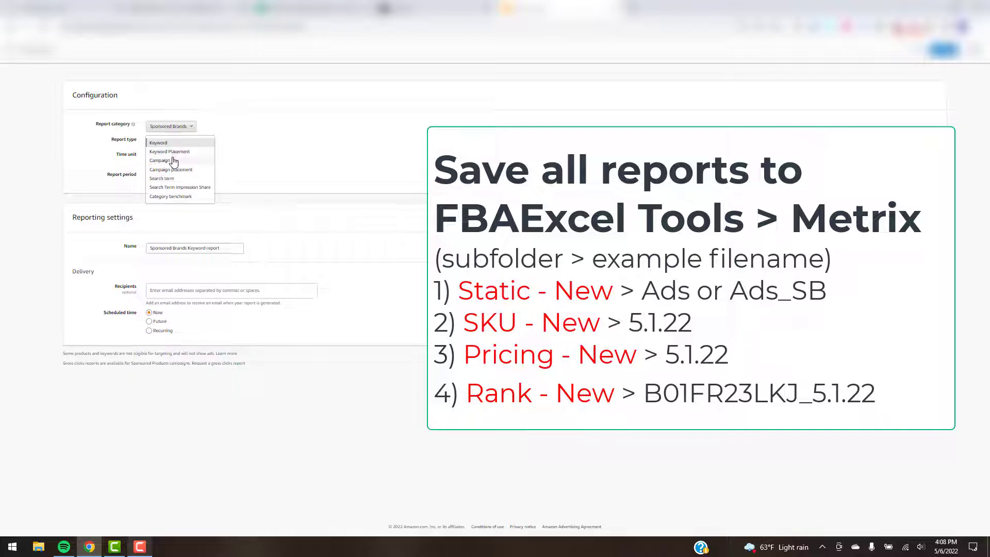
{"action": "left_click", "coordinate": [242, 160]}
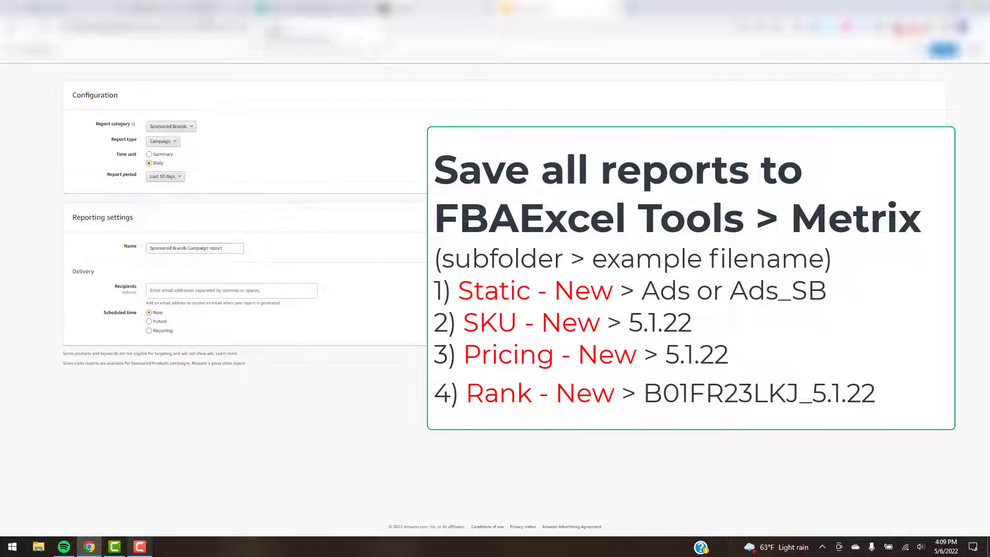
{"action": "left_click", "coordinate": [279, 8]}
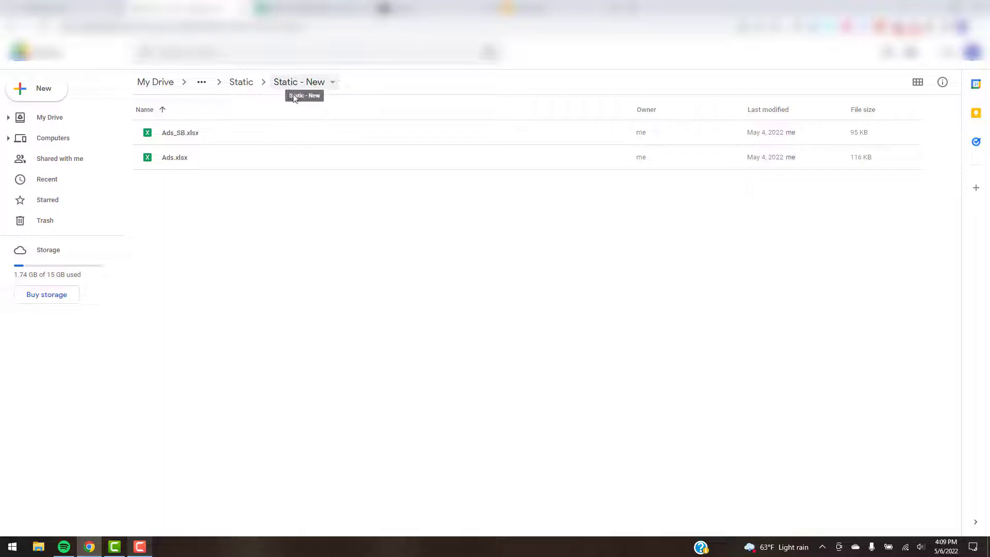
- Go up to the Drive Static folder, then close the Amazon Ads tab to reach Manage Pricing
{"action": "left_click", "coordinate": [244, 87]}
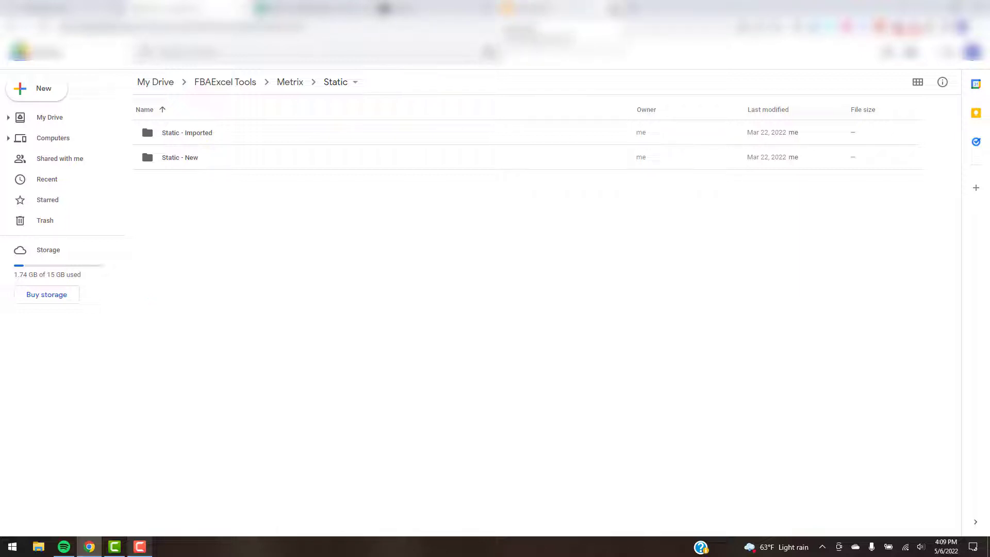
{"action": "left_click", "coordinate": [552, 8]}
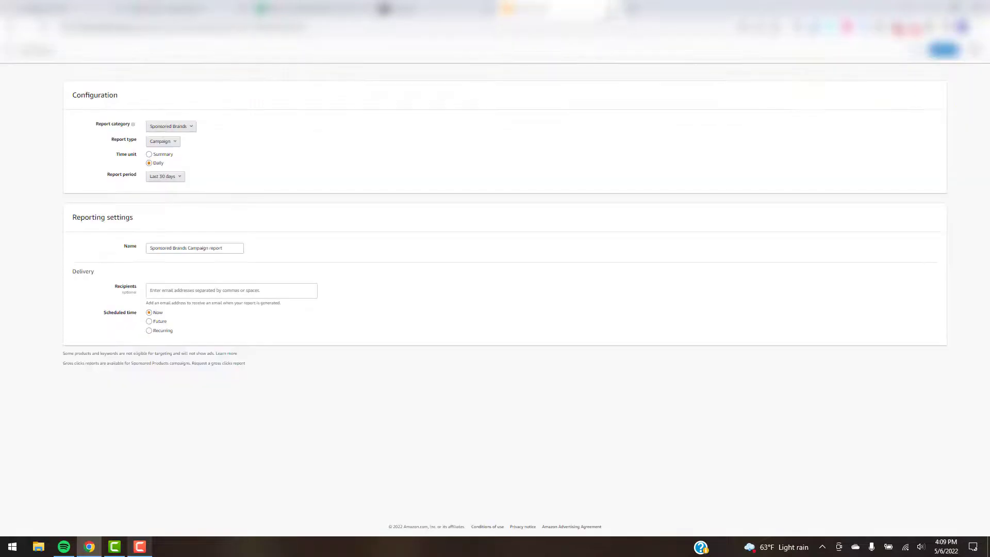
{"action": "key", "text": "ctrl+w"}
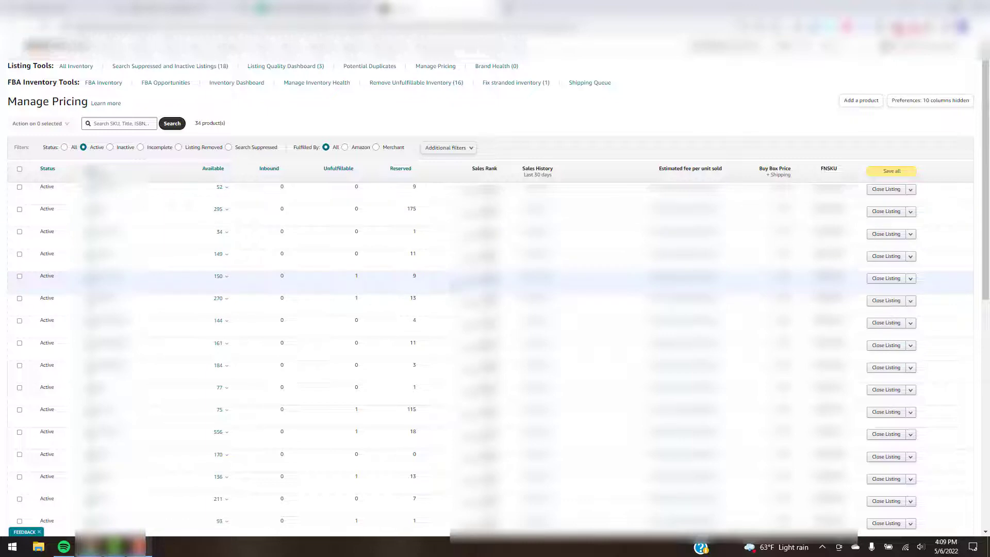
{"action": "right_click", "coordinate": [452, 284]}
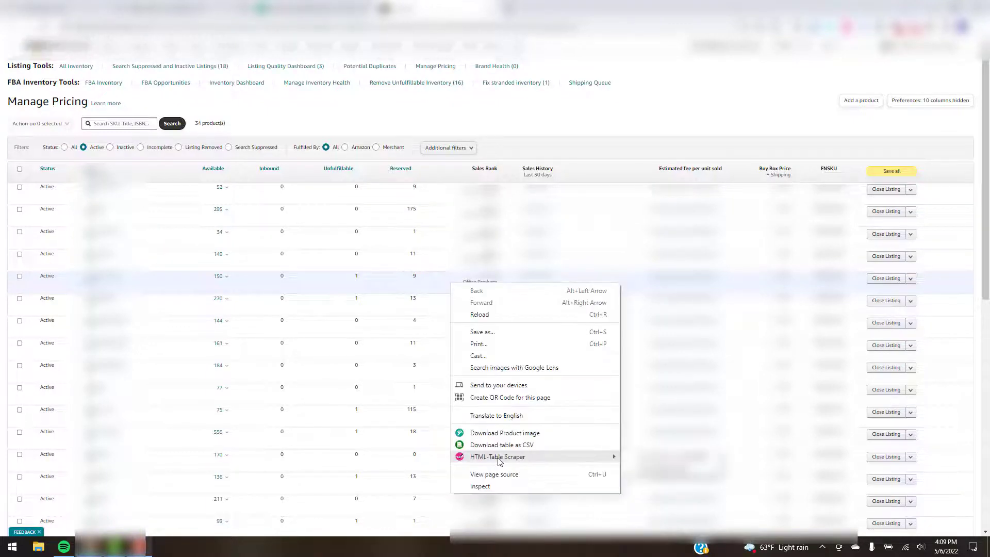
{"action": "left_click", "coordinate": [313, 14]}
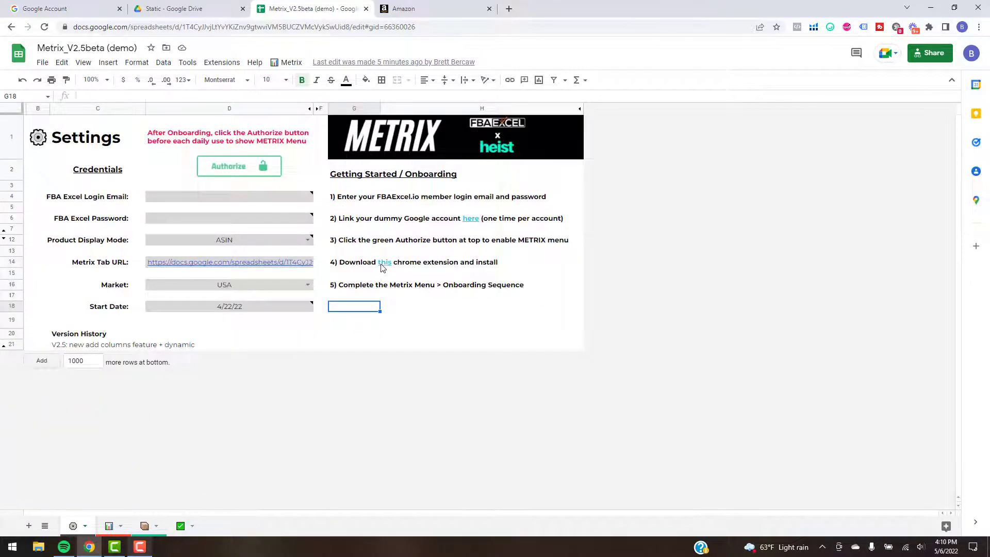
{"action": "mouse_move", "coordinate": [384, 264]}
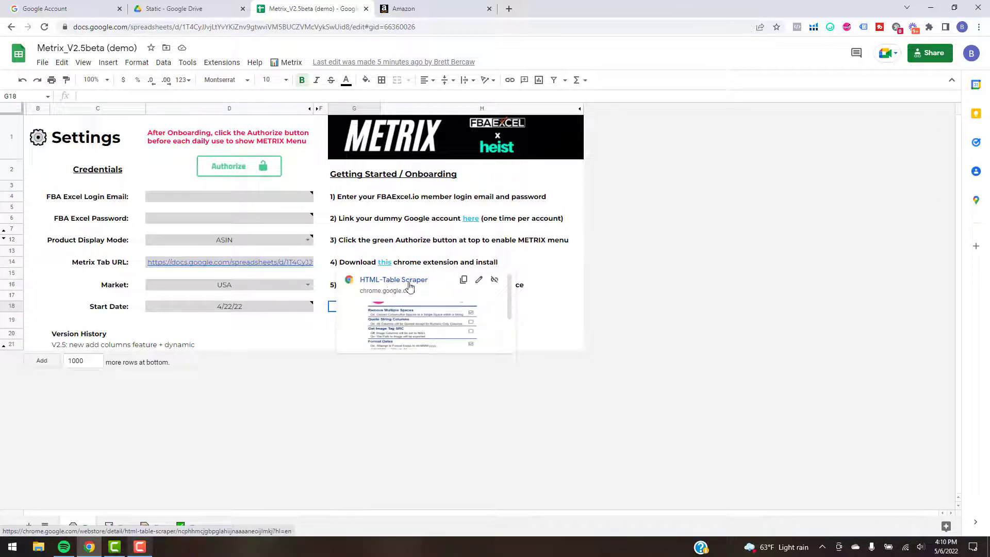
{"action": "left_click", "coordinate": [554, 318]}
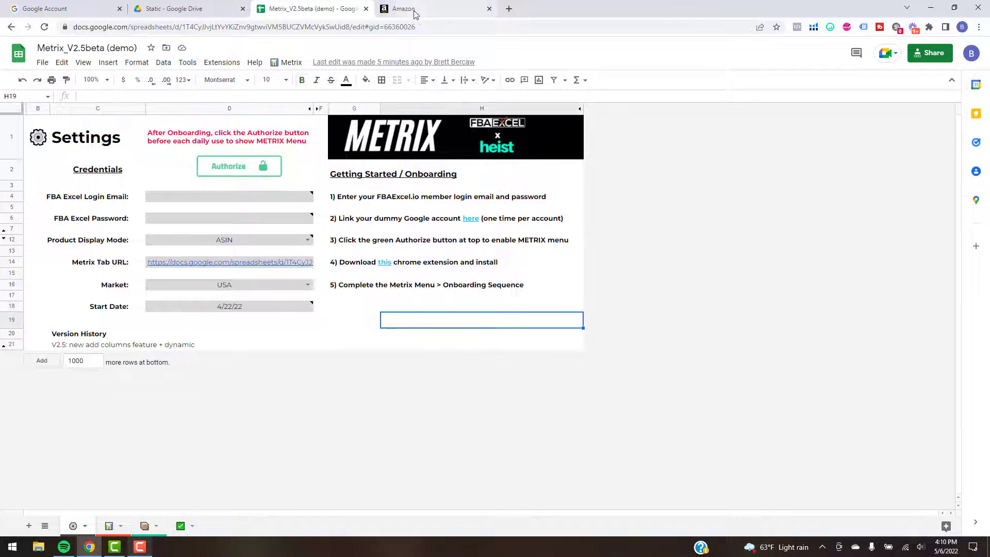
{"action": "left_click", "coordinate": [412, 9]}
{"action": "right_click", "coordinate": [444, 313]}
{"action": "mouse_move", "coordinate": [492, 490]}
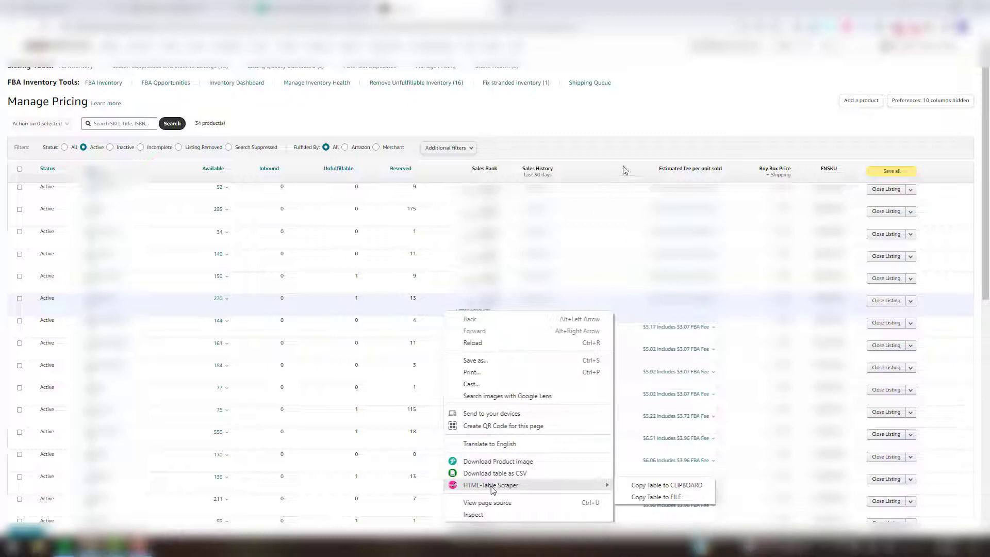
{"action": "left_click", "coordinate": [927, 108]}
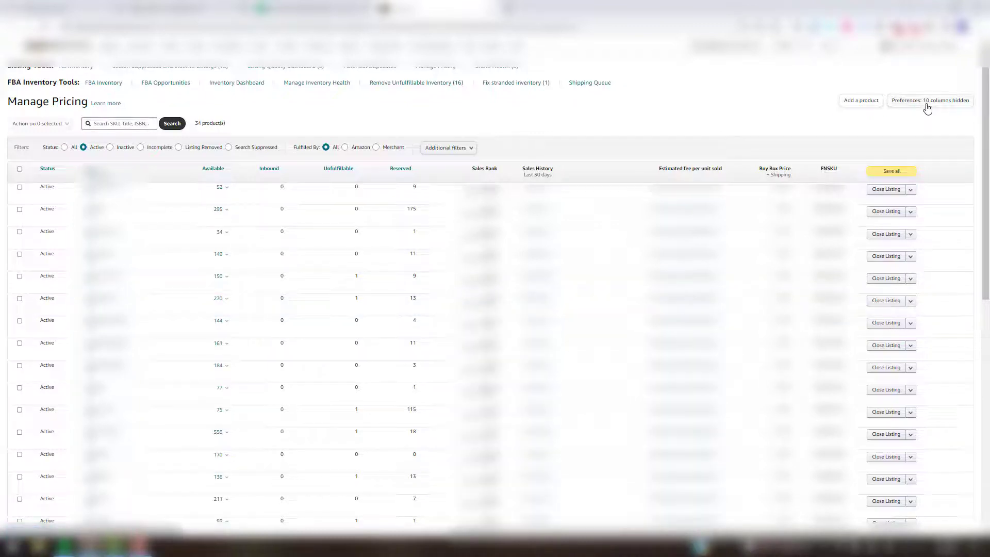
- Open the Manage Pricing column preferences ('10 columns hidden') to see which inventory columns display
{"action": "left_click", "coordinate": [927, 108]}
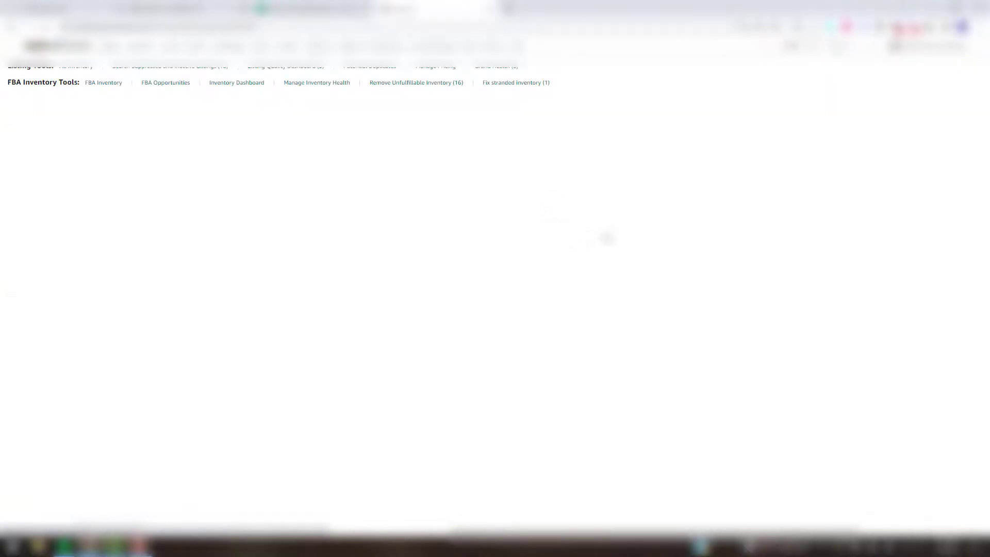
{"action": "mouse_move", "coordinate": [171, 52]}
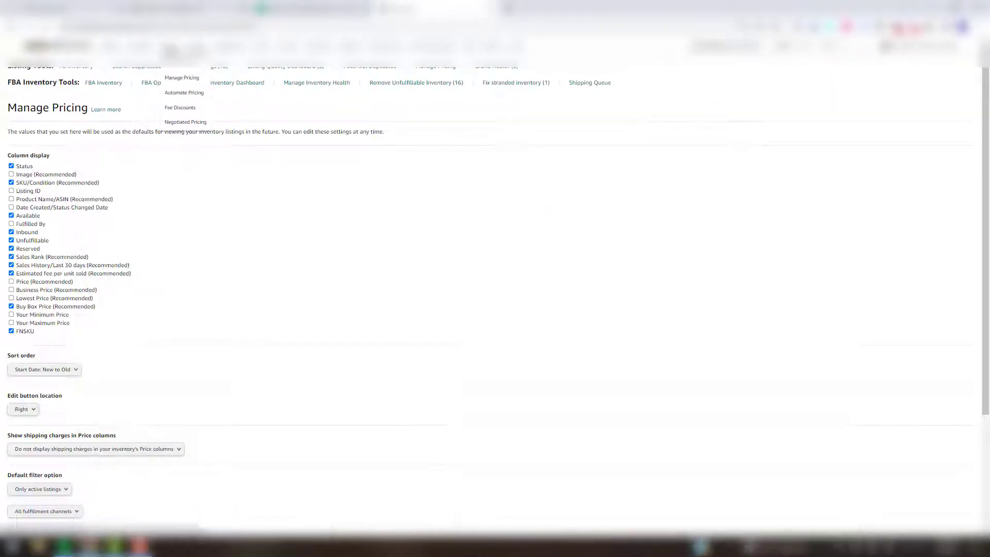